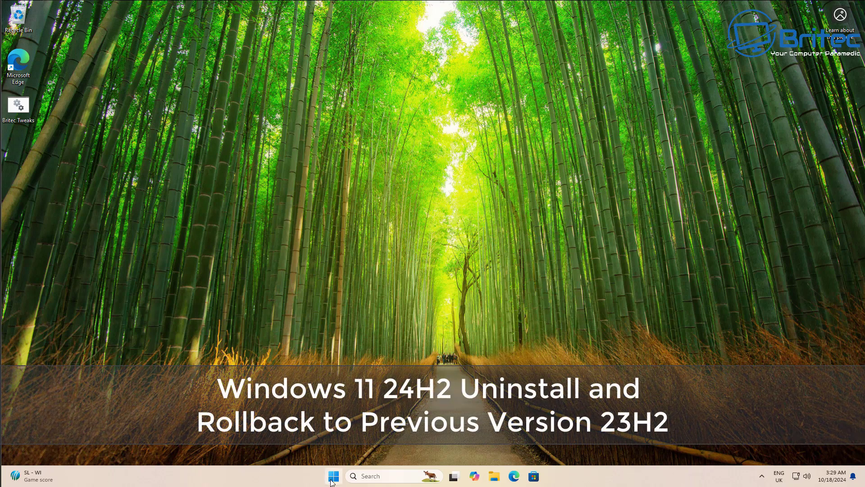
Check that the About page shows Windows version 24H2, then close Settings.
{"action": "right_click", "coordinate": [331, 480]}
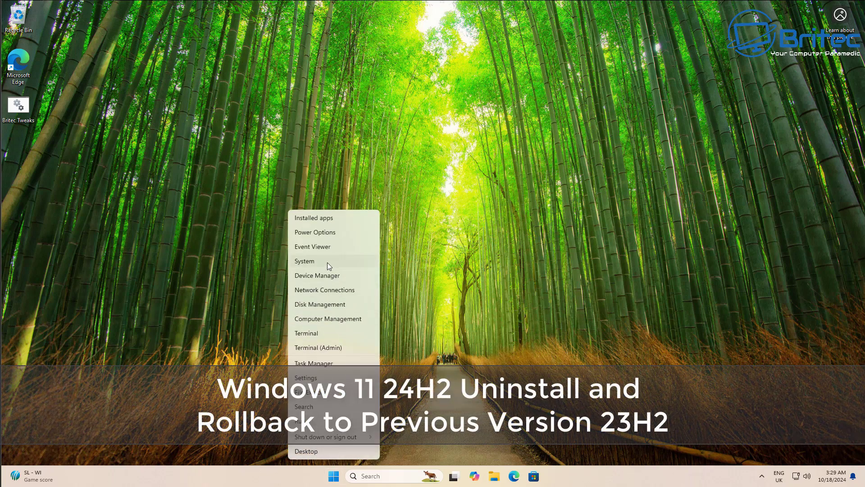
{"action": "left_click", "coordinate": [328, 262]}
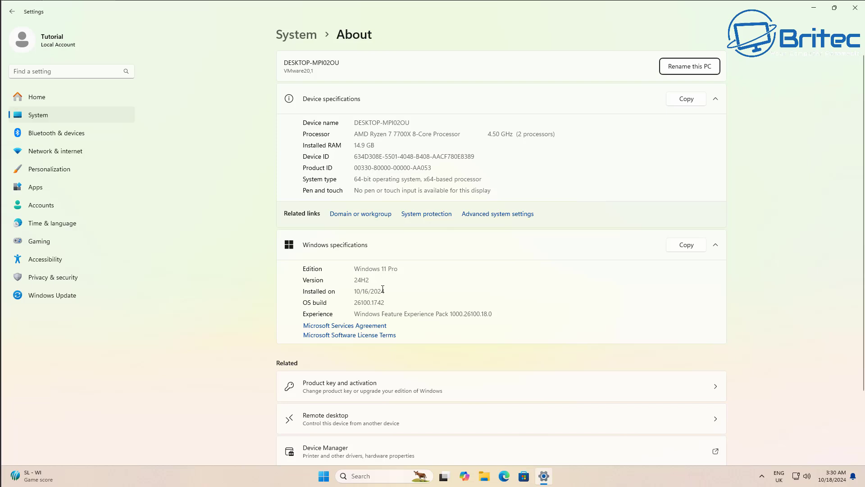
{"action": "double_click", "coordinate": [361, 280]}
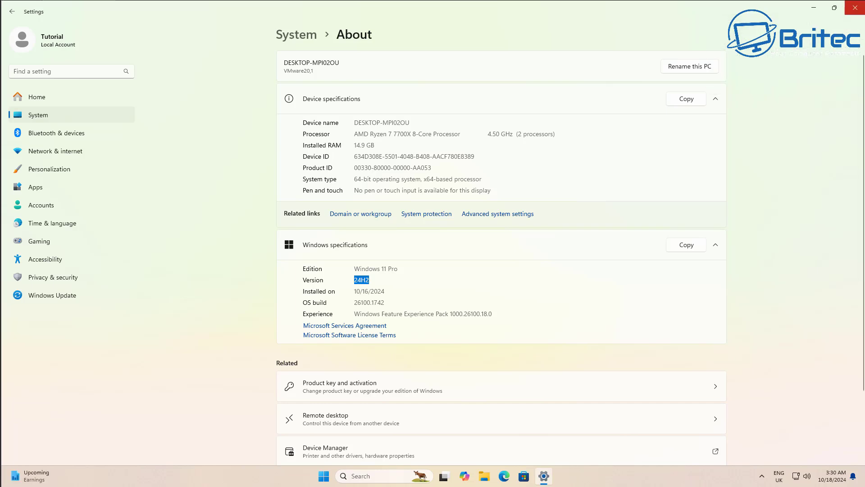
{"action": "left_click", "coordinate": [855, 7]}
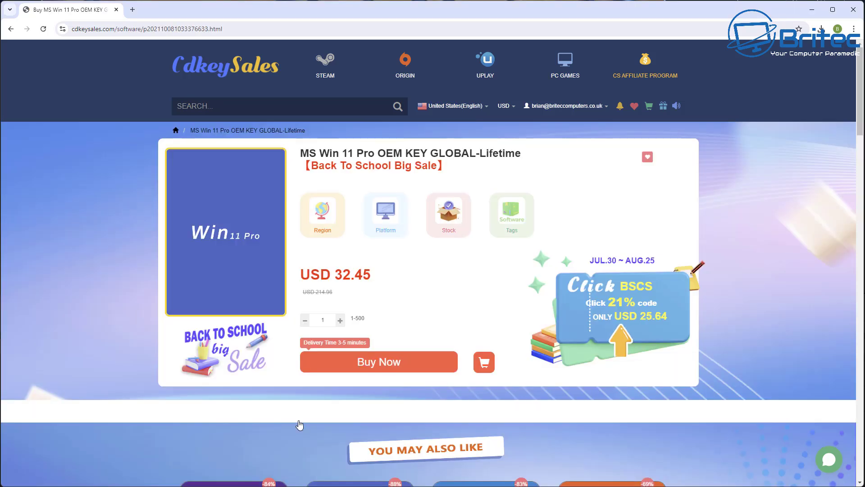
Buy the Win 11 Pro key and apply promotion code BR09 at checkout.
{"action": "left_click", "coordinate": [368, 364]}
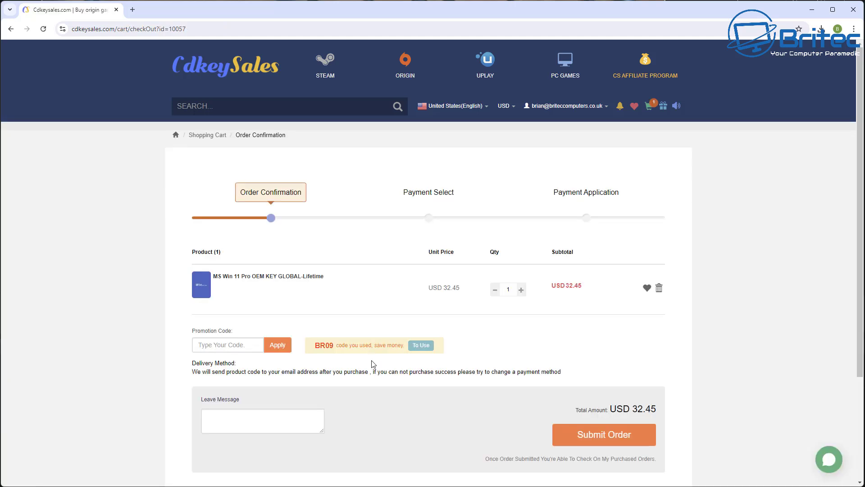
{"action": "left_click", "coordinate": [228, 344]}
{"action": "type", "text": "BR"}
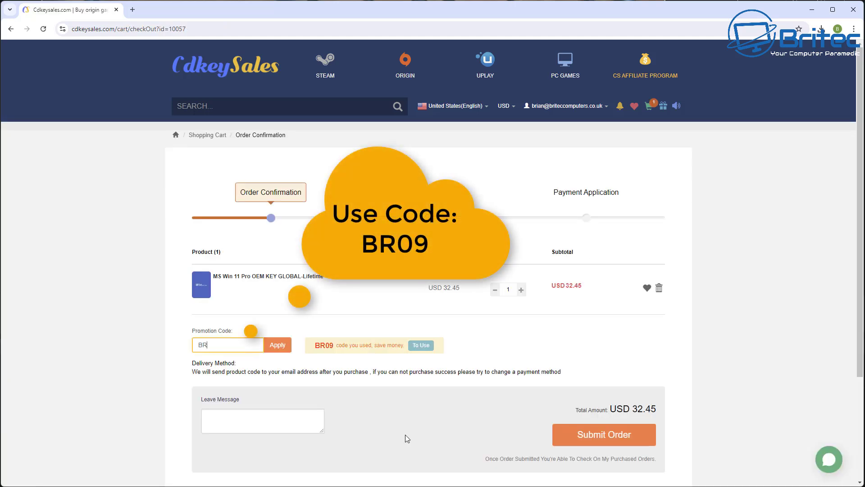
{"action": "type", "text": "09"}
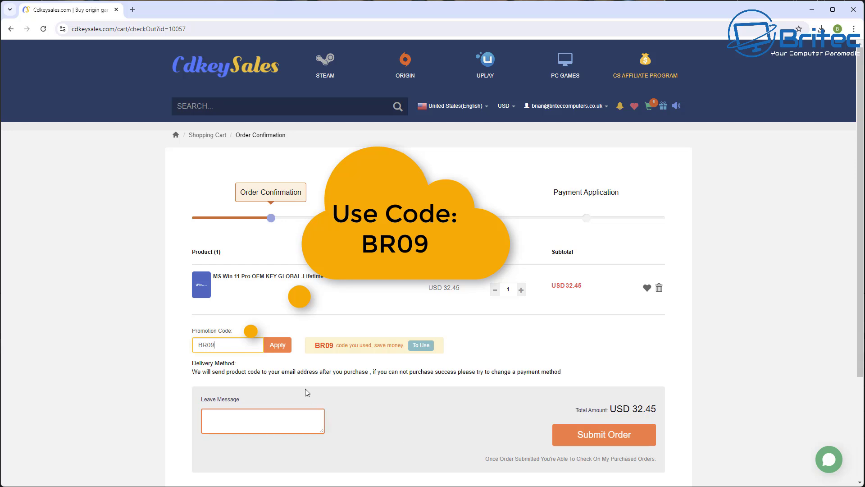
{"action": "left_click", "coordinate": [277, 345]}
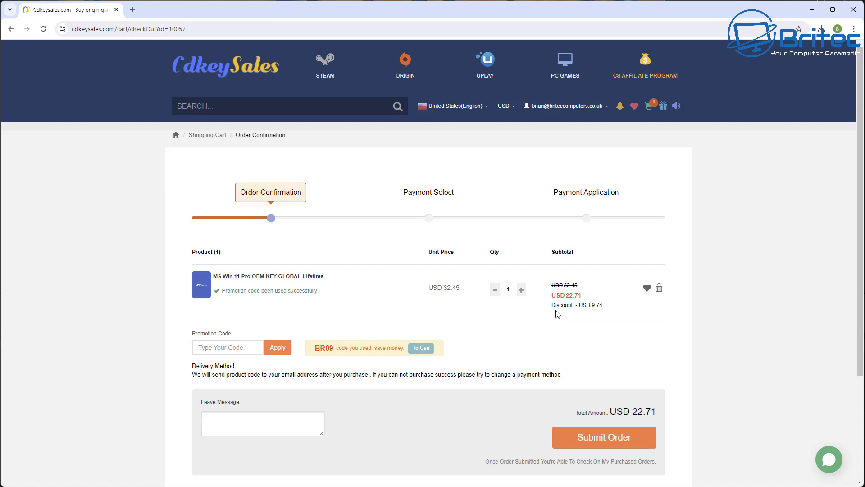
Submit the USD 22.71 order and activate Windows with the purchased key.
{"action": "left_click", "coordinate": [629, 441]}
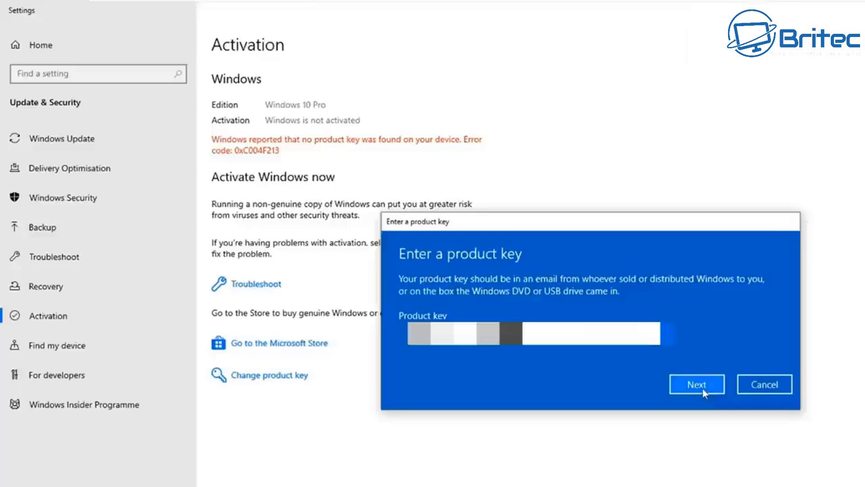
{"action": "left_click", "coordinate": [700, 436]}
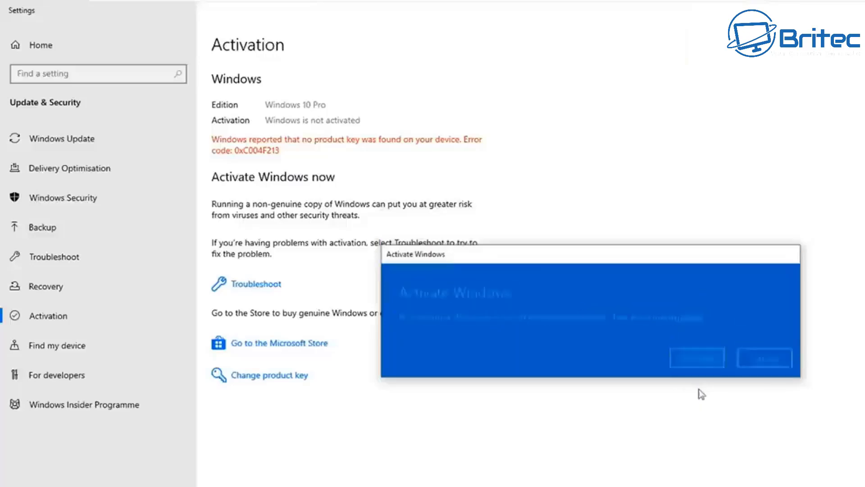
{"action": "left_click", "coordinate": [699, 361]}
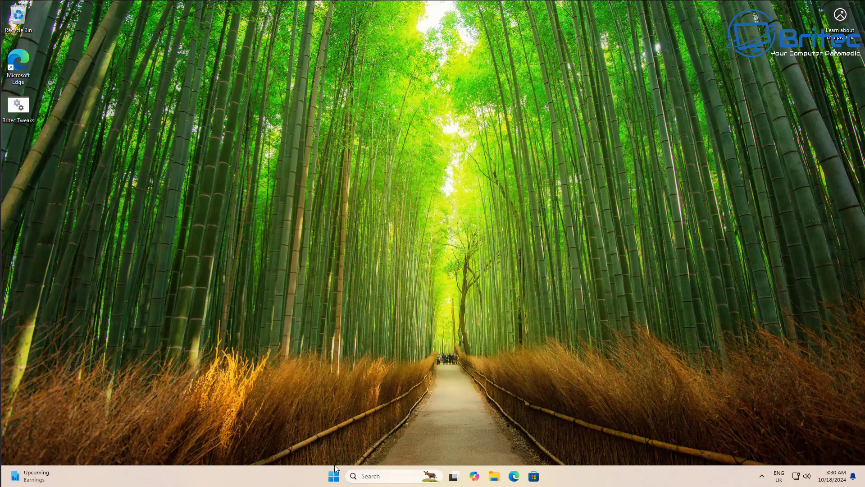
Launch Settings from Start and open Recovery under the System category.
{"action": "left_click", "coordinate": [333, 476]}
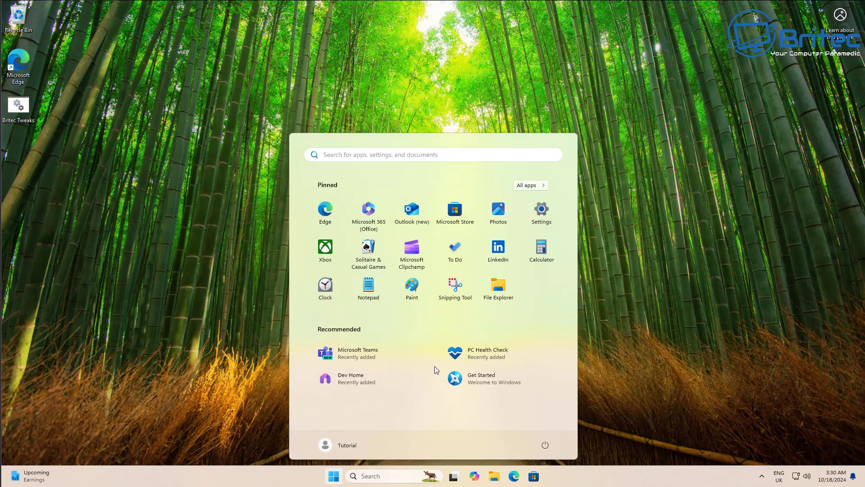
{"action": "left_click", "coordinate": [542, 212]}
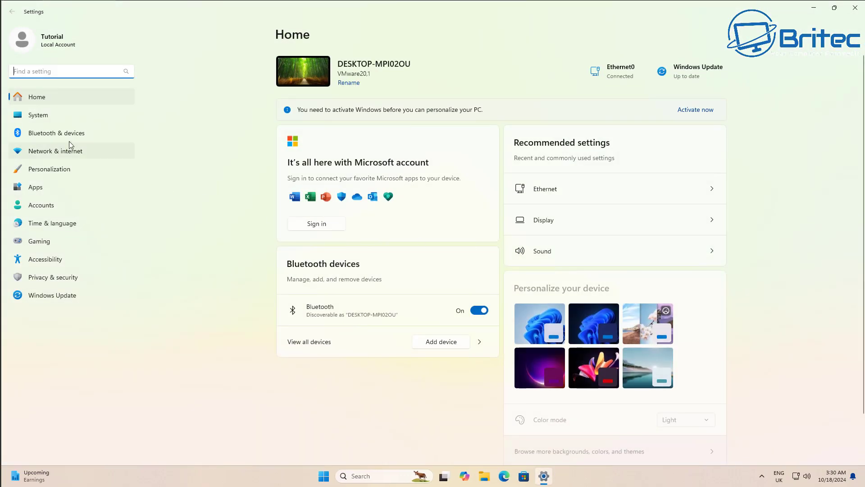
{"action": "left_click", "coordinate": [45, 117]}
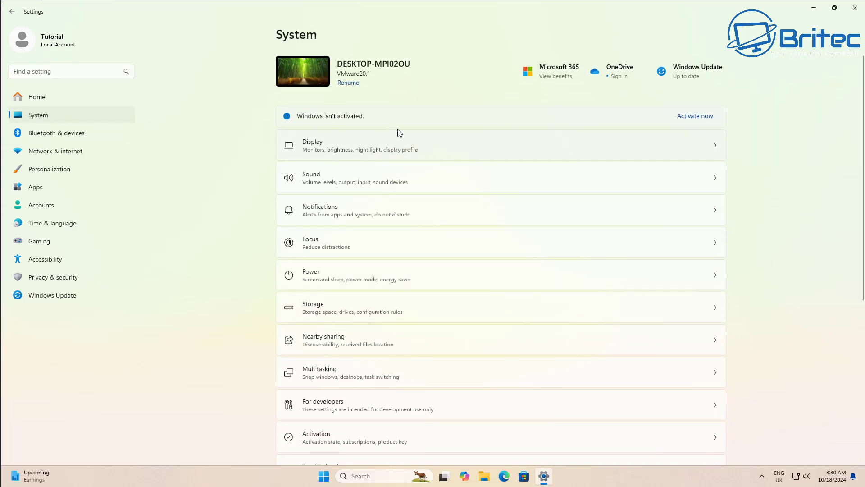
{"action": "scroll", "coordinate": [431, 441], "scroll_direction": "down", "scroll_amount": 3}
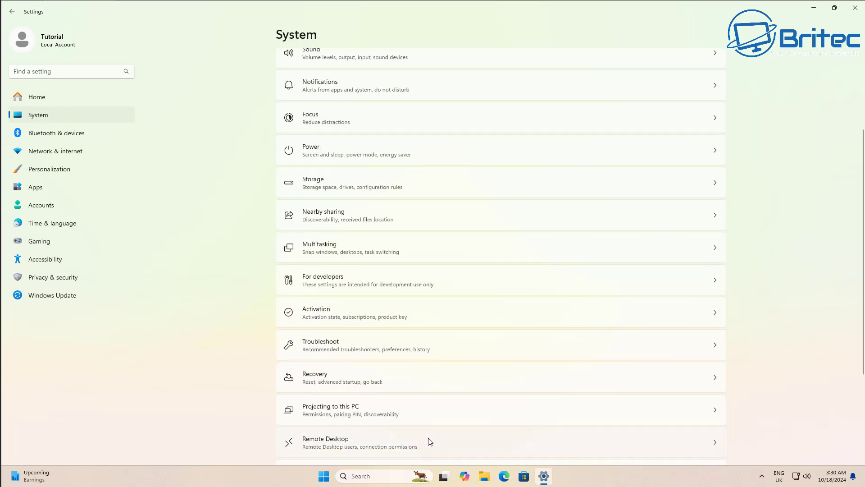
{"action": "left_click", "coordinate": [407, 378]}
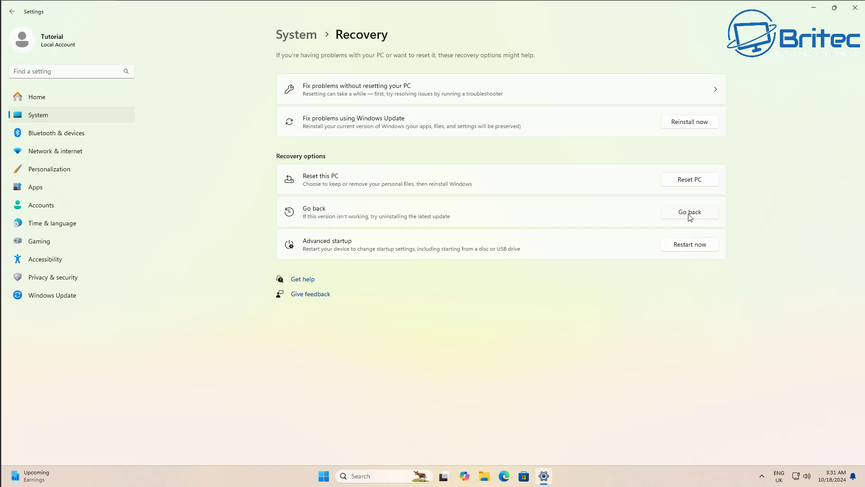
Start Go back, skip the feedback page and decline checking for updates.
{"action": "left_click", "coordinate": [689, 213]}
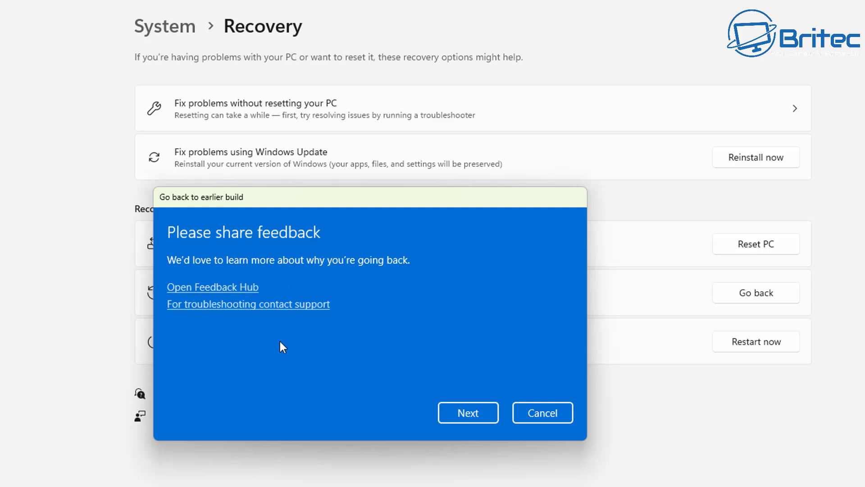
{"action": "left_click", "coordinate": [455, 418]}
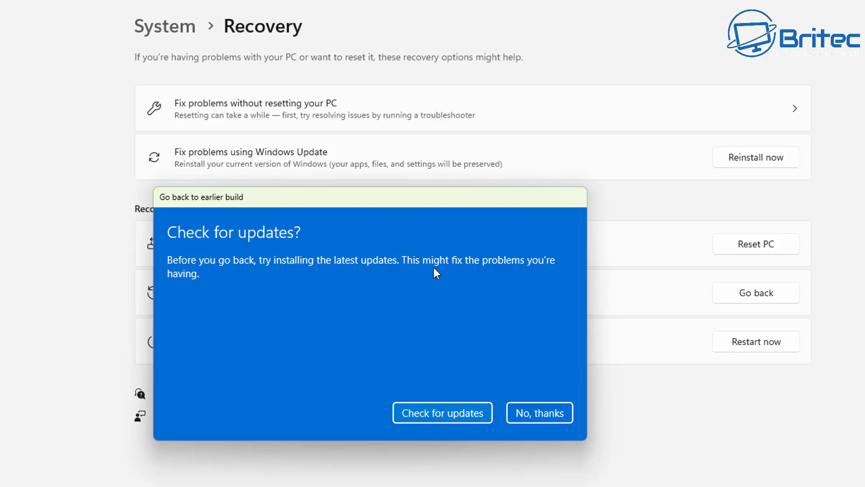
{"action": "left_click", "coordinate": [547, 418]}
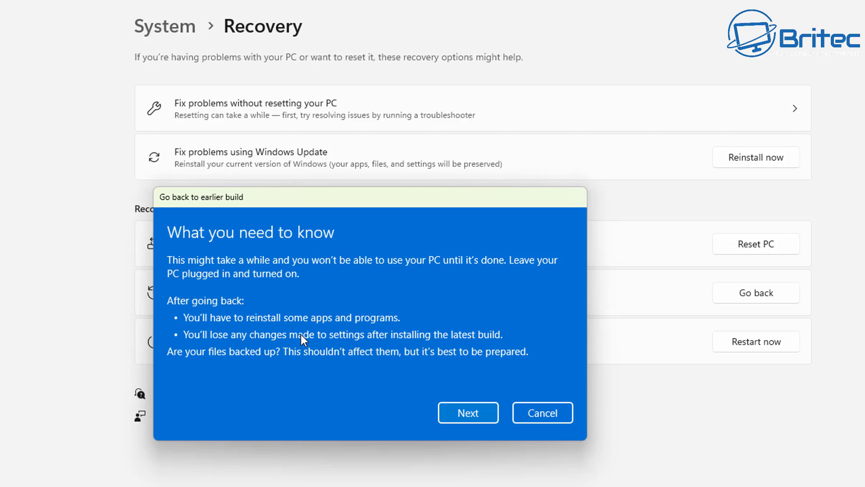
Continue past the What you need to know and Don't get locked out pages.
{"action": "left_click", "coordinate": [456, 414]}
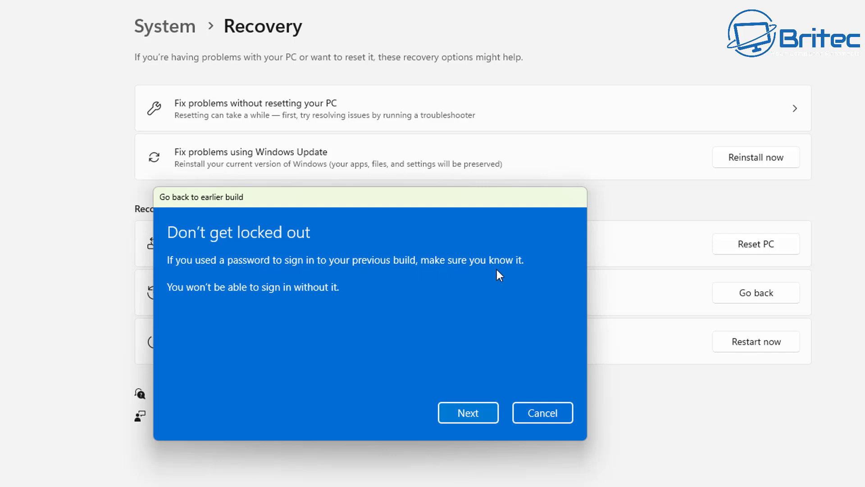
{"action": "left_click", "coordinate": [472, 416]}
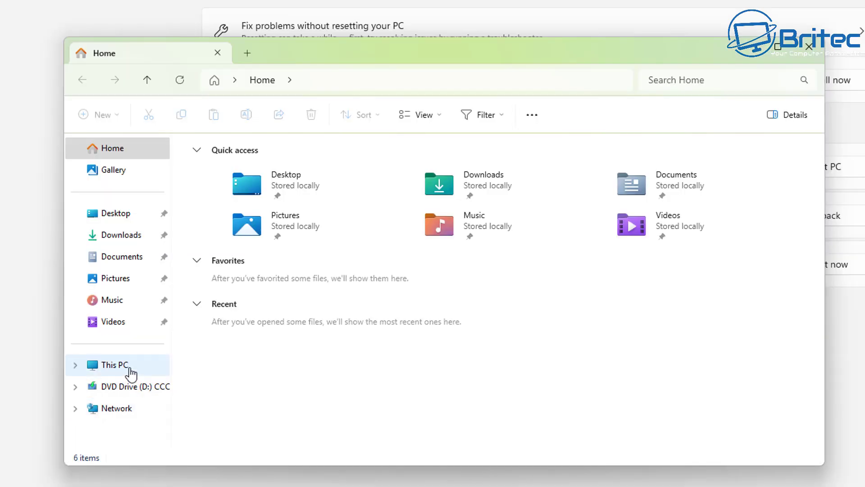
Browse from This PC into Local Disk (C:) and select the Windows.old folder.
{"action": "left_click", "coordinate": [130, 370]}
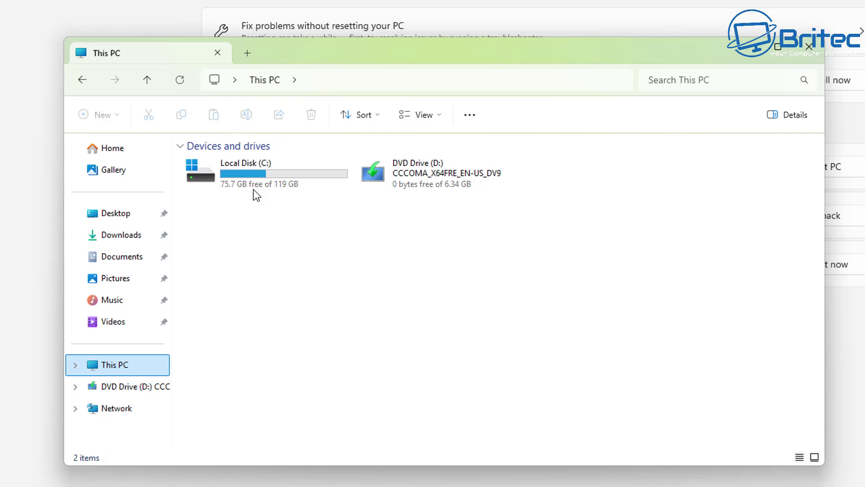
{"action": "double_click", "coordinate": [251, 169]}
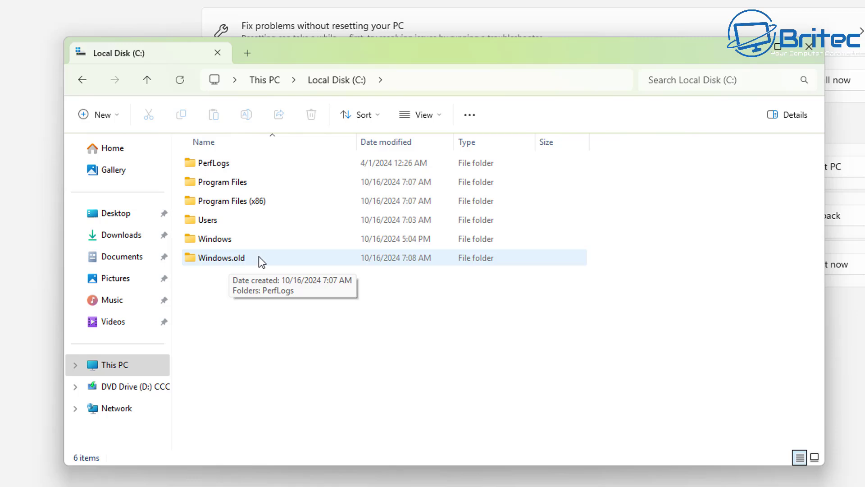
{"action": "left_click", "coordinate": [315, 255]}
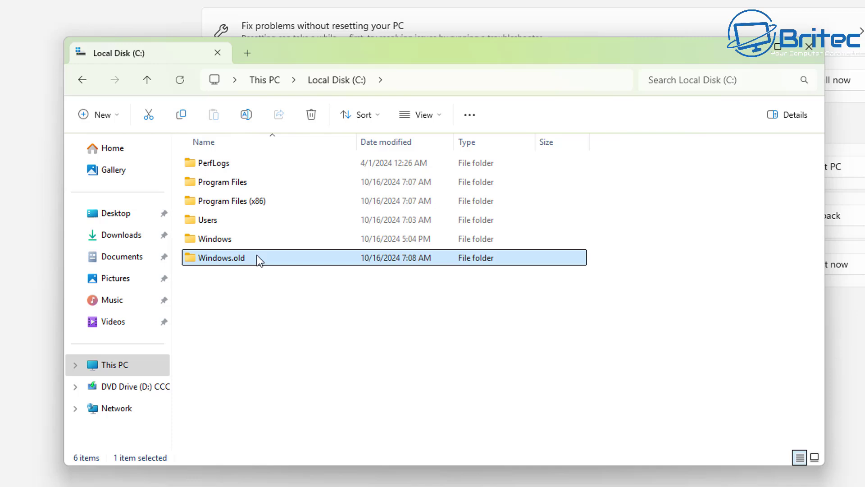
Close File Explorer and Shift-restart from the Start menu into the recovery environment.
{"action": "left_click", "coordinate": [812, 50]}
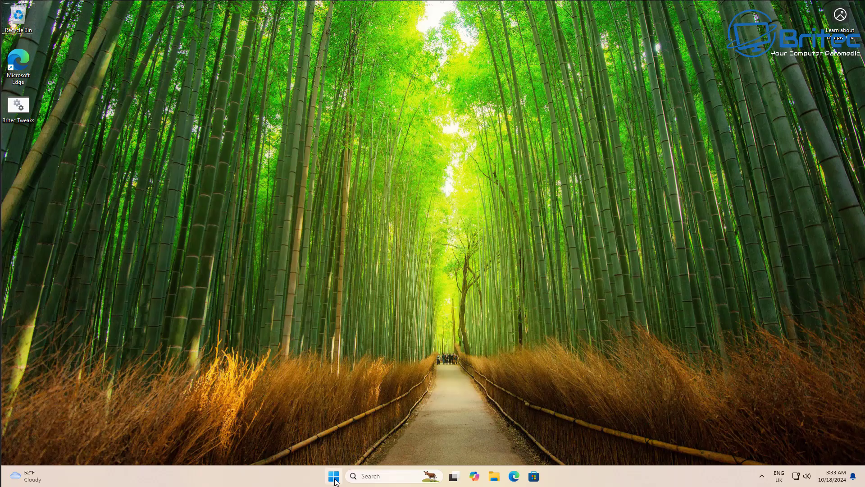
{"action": "left_click", "coordinate": [333, 477]}
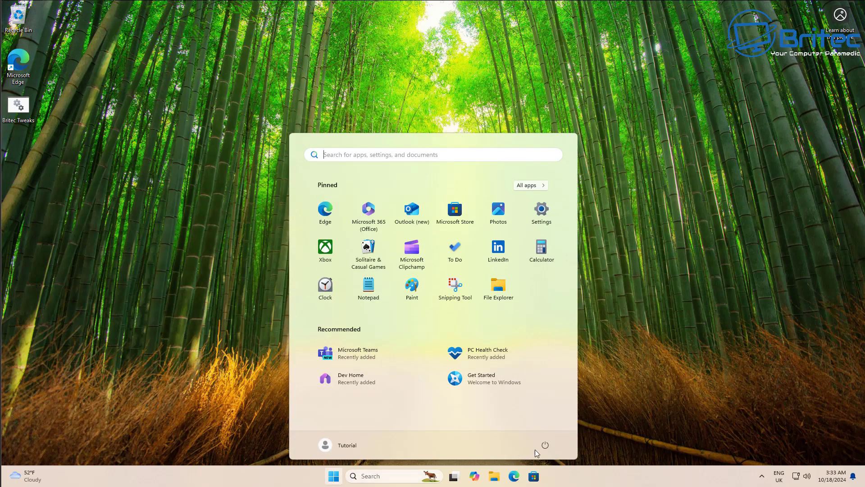
{"action": "left_click", "coordinate": [544, 446]}
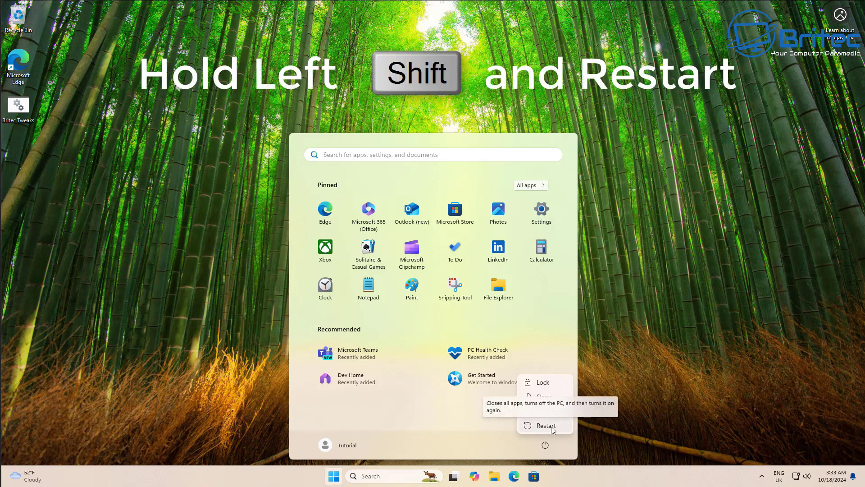
{"action": "left_click", "coordinate": [551, 427], "text": "shift"}
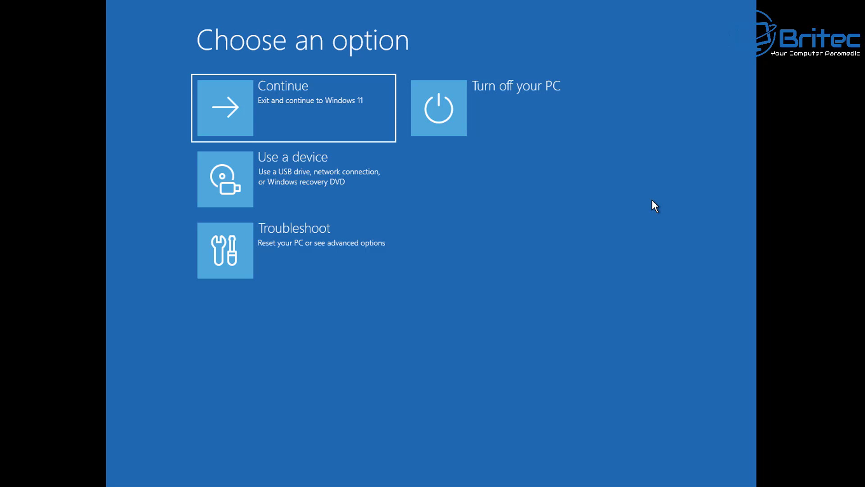
Navigate Troubleshoot > Advanced options > Uninstall Updates in the recovery environment.
{"action": "key", "text": "Down"}
{"action": "key", "text": "Down"}
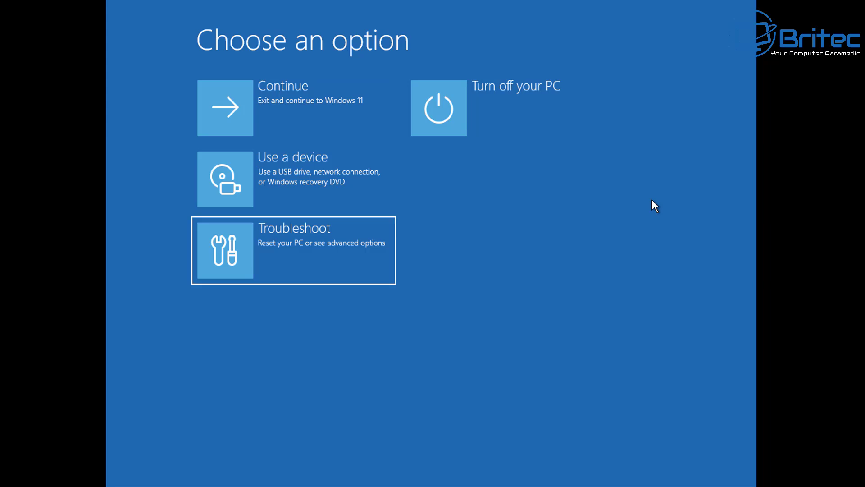
{"action": "left_click", "coordinate": [355, 269]}
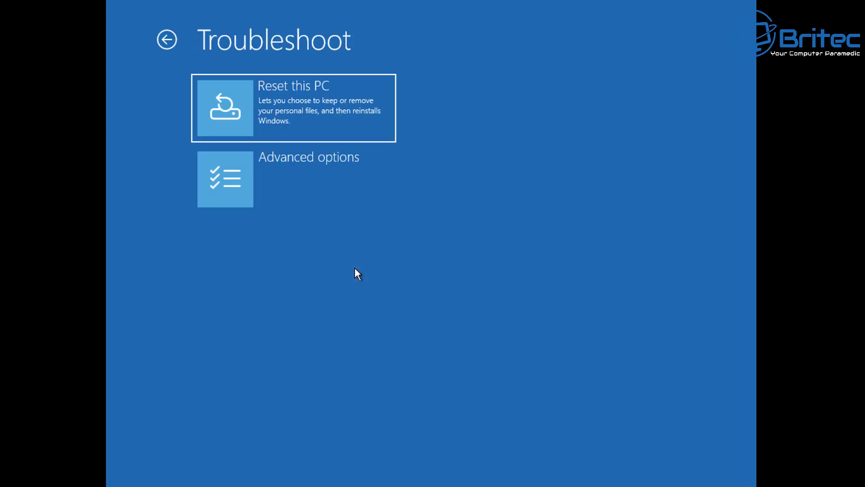
{"action": "left_click", "coordinate": [366, 198]}
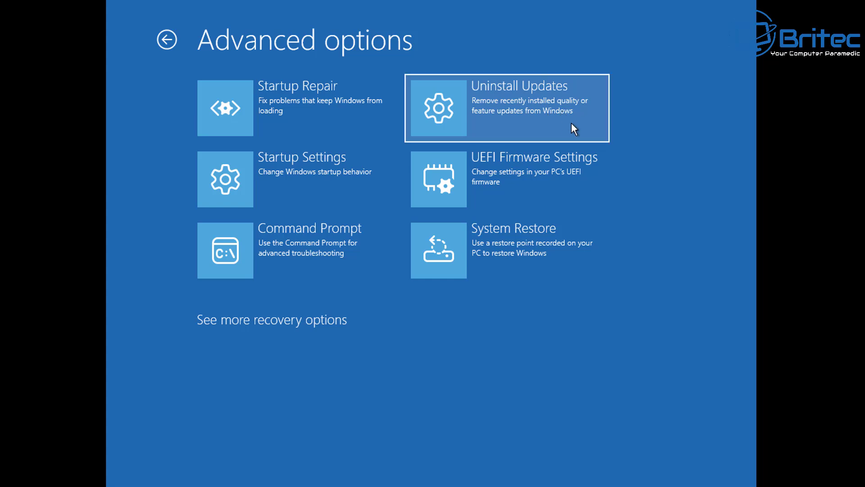
{"action": "left_click", "coordinate": [571, 124]}
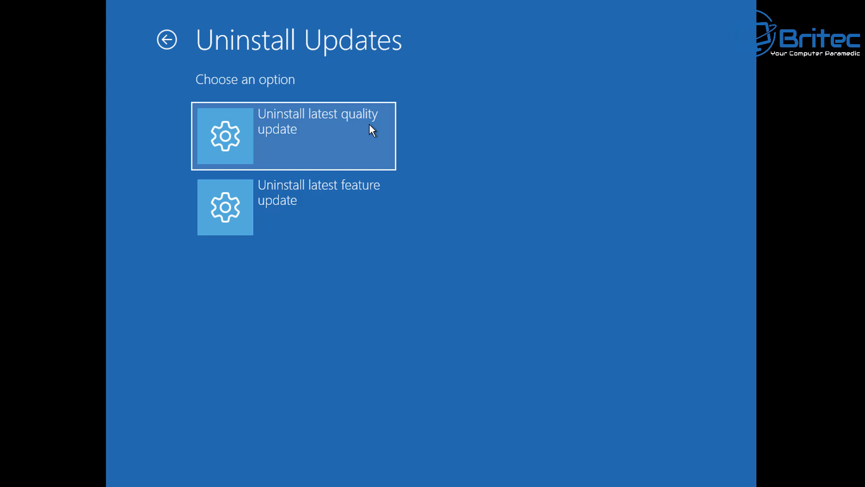
Uninstall the latest feature update and let the PC restart to the desktop.
{"action": "left_click", "coordinate": [321, 215]}
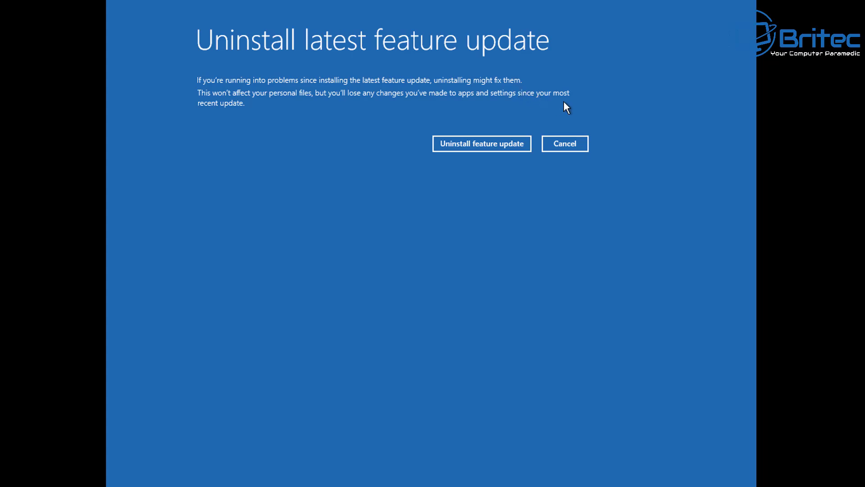
{"action": "left_click", "coordinate": [468, 149]}
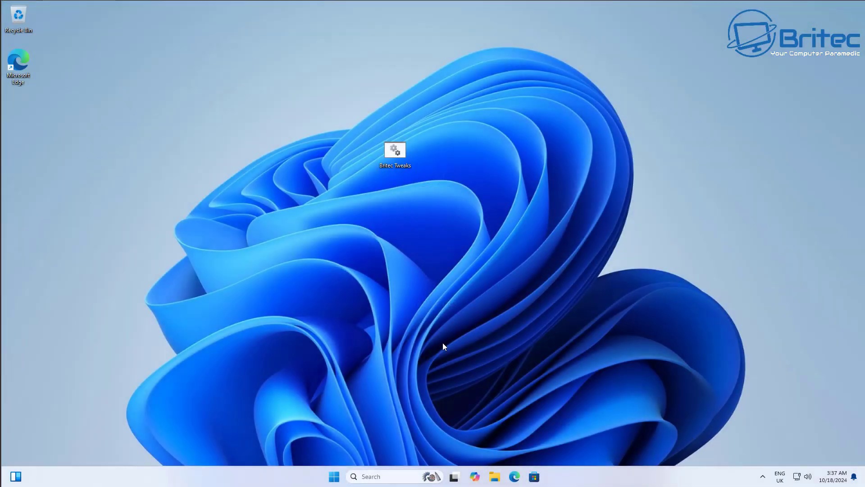
Verify the About page now shows version 23H2, then close Settings.
{"action": "right_click", "coordinate": [334, 478]}
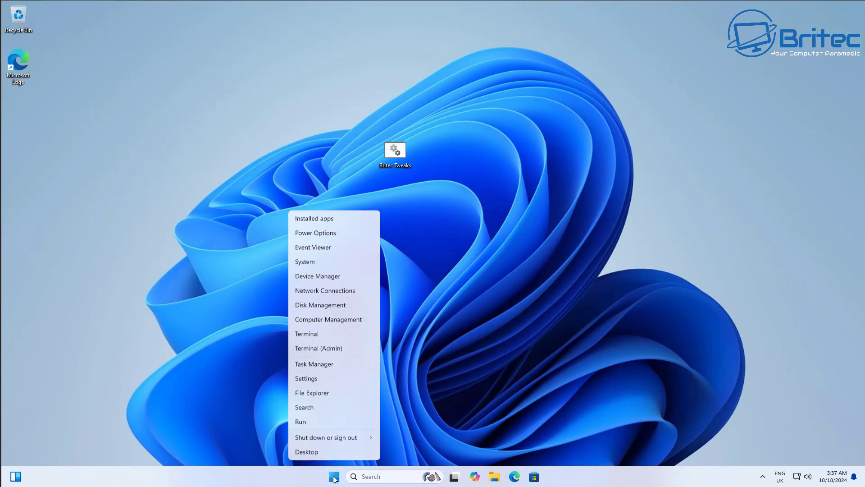
{"action": "left_click", "coordinate": [316, 261]}
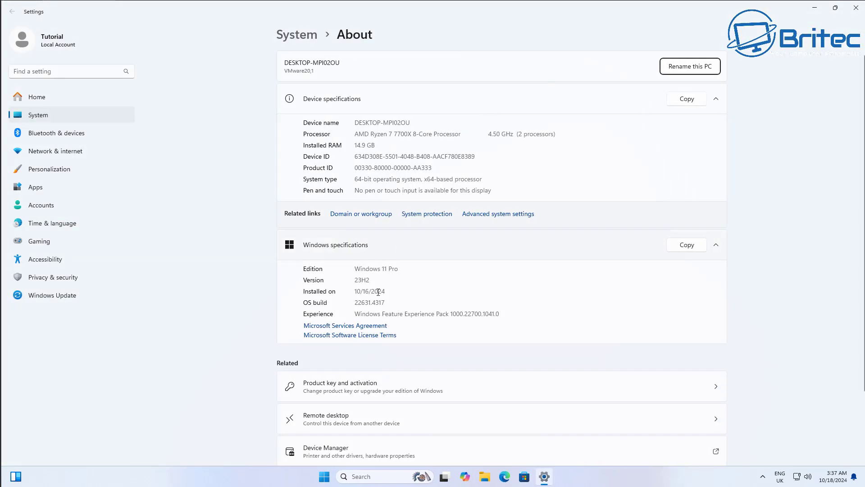
{"action": "left_click_drag", "start_coordinate": [371, 280], "coordinate": [355, 280]}
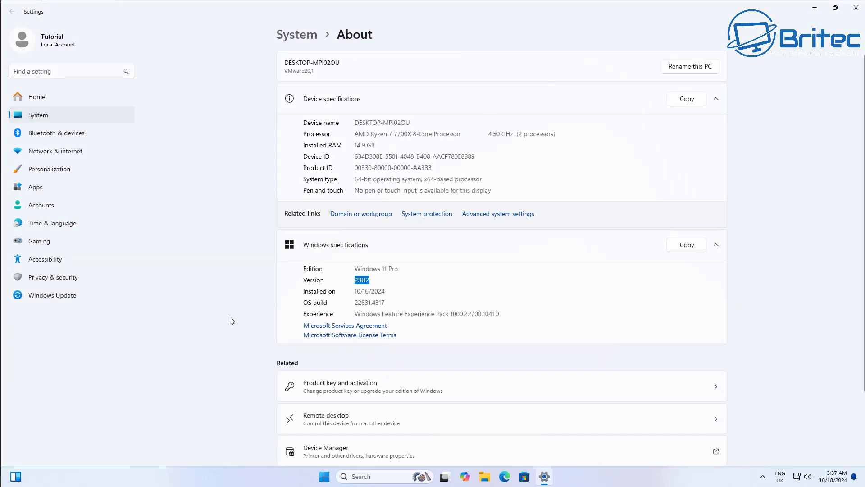
{"action": "left_click", "coordinate": [854, 10]}
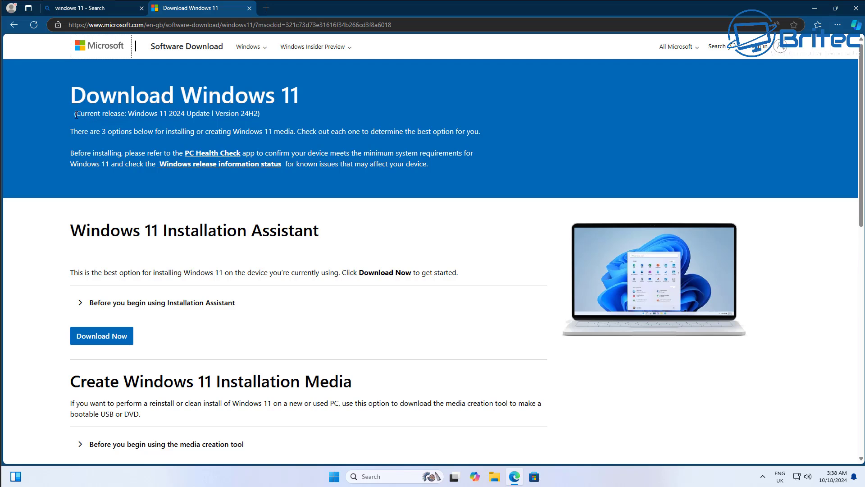
{"action": "left_click_drag", "start_coordinate": [74, 114], "coordinate": [272, 116]}
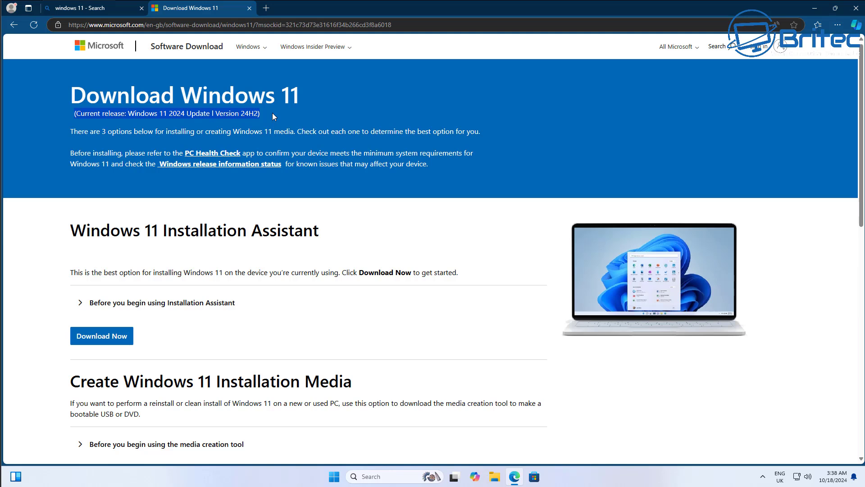
{"action": "left_click", "coordinate": [357, 102]}
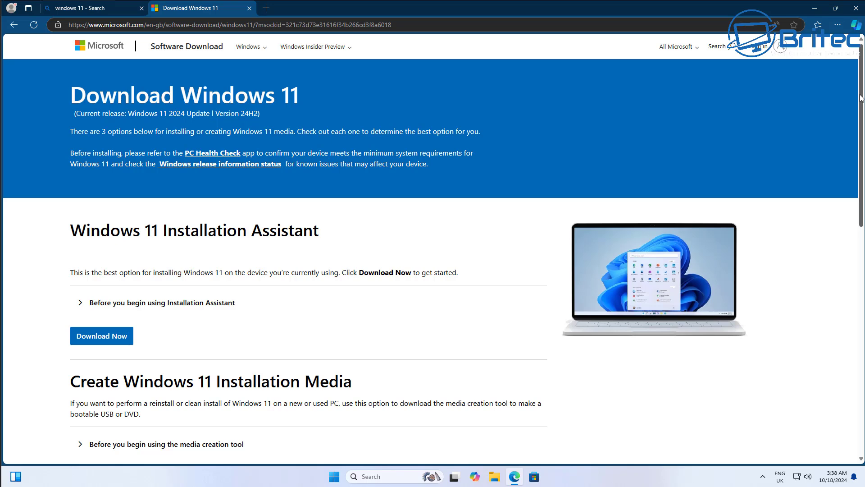
{"action": "left_click_drag", "start_coordinate": [860, 99], "coordinate": [862, 170]}
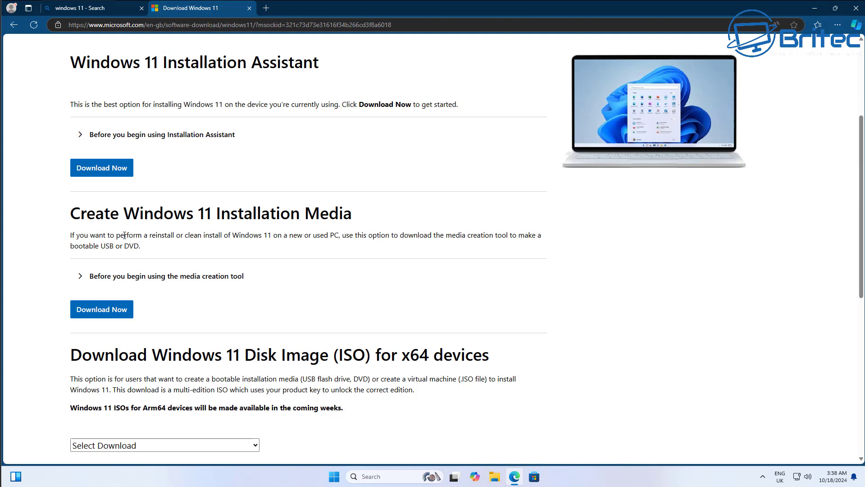
{"action": "left_click_drag", "start_coordinate": [140, 246], "coordinate": [64, 223]}
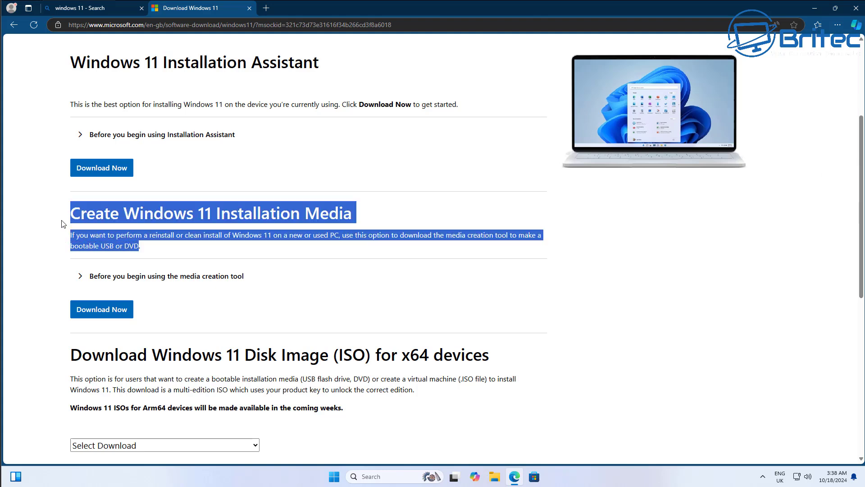
{"action": "left_click", "coordinate": [250, 249]}
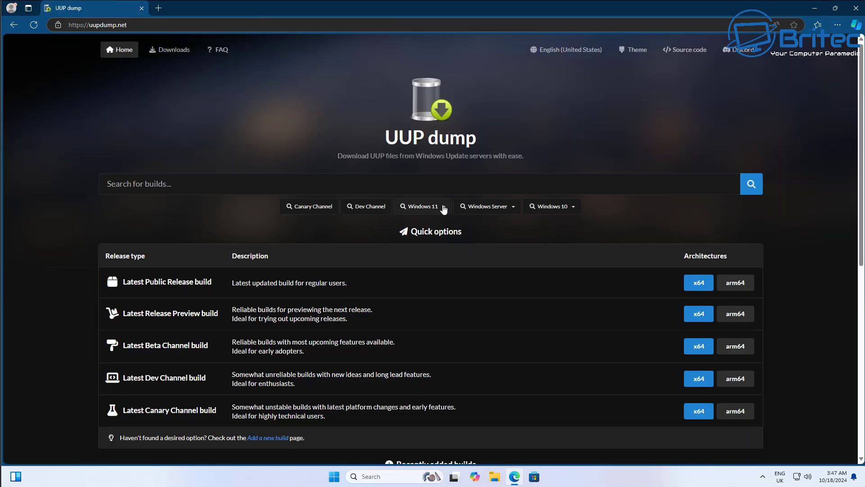
Pick 23H2 from the Windows 11 list on UUP dump to show its 103 builds.
{"action": "left_click", "coordinate": [444, 208]}
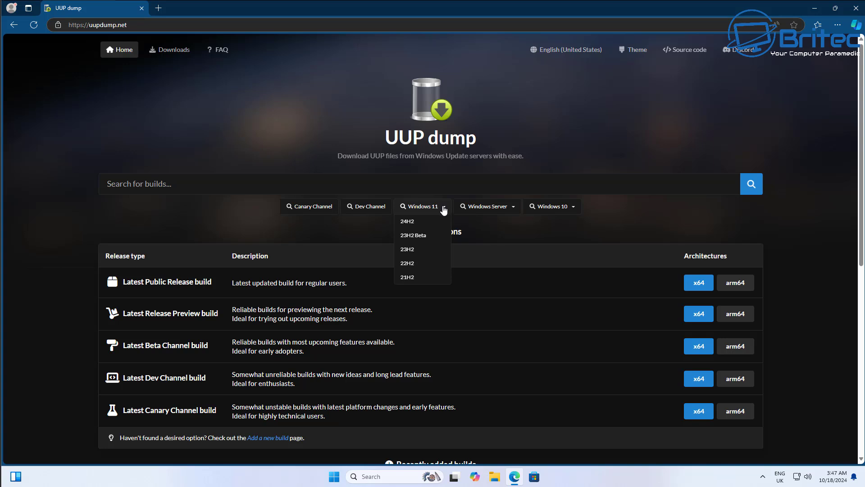
{"action": "left_click", "coordinate": [418, 255]}
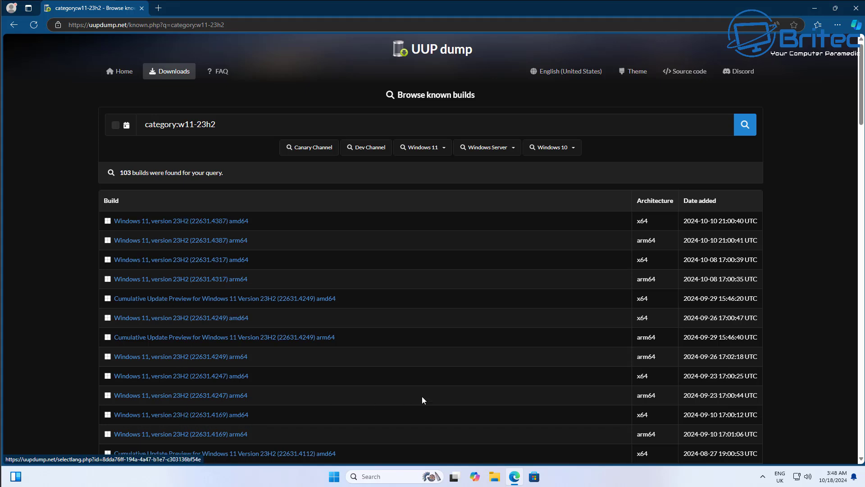
Select the Windows 11, version 23H2 (22631.4387) amd64 build in UUP dump to reach its language choices.
{"action": "left_click", "coordinate": [228, 223]}
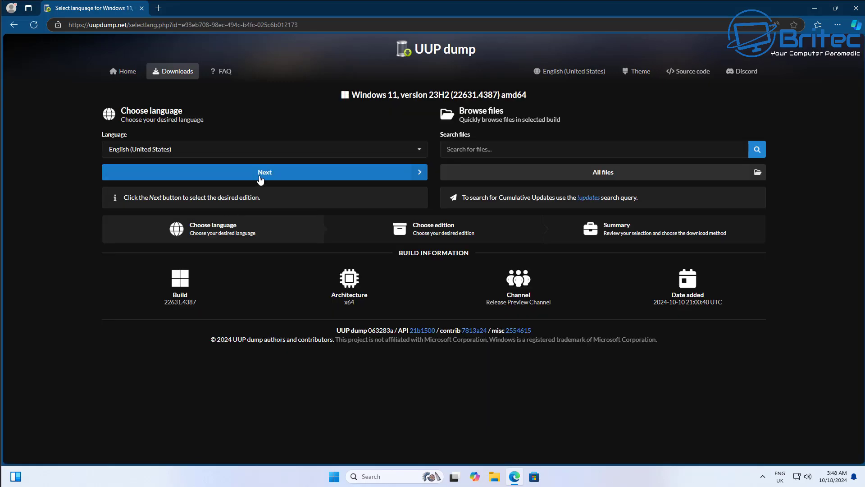